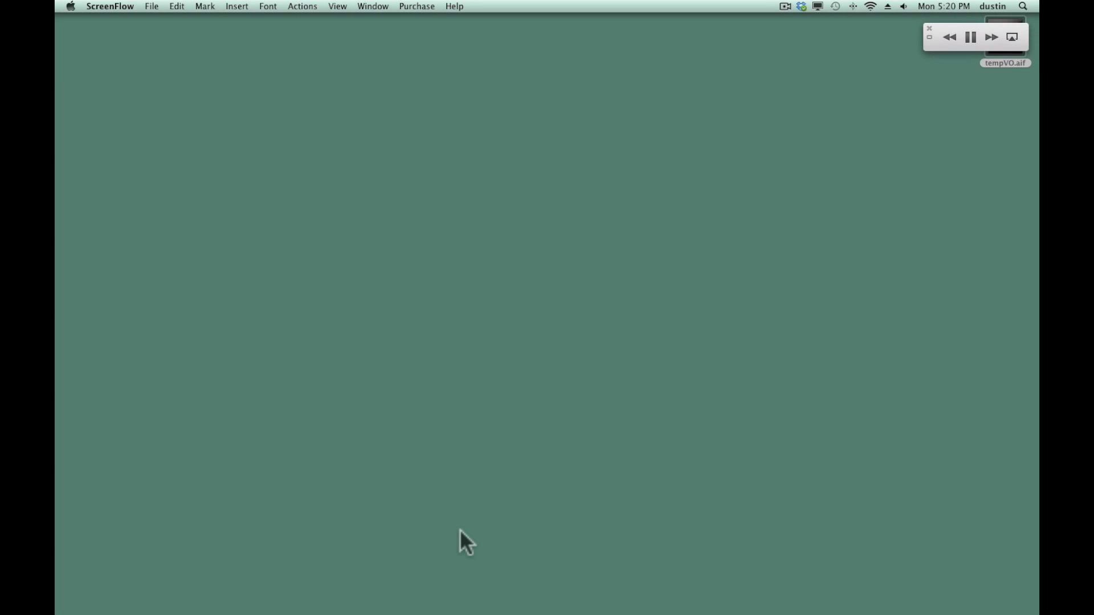
Step: Open QuNeo Editor and show the basic drum-mode settings of the fourth pad in the second row
{"action": "mouse_move", "coordinate": [414, 608]}
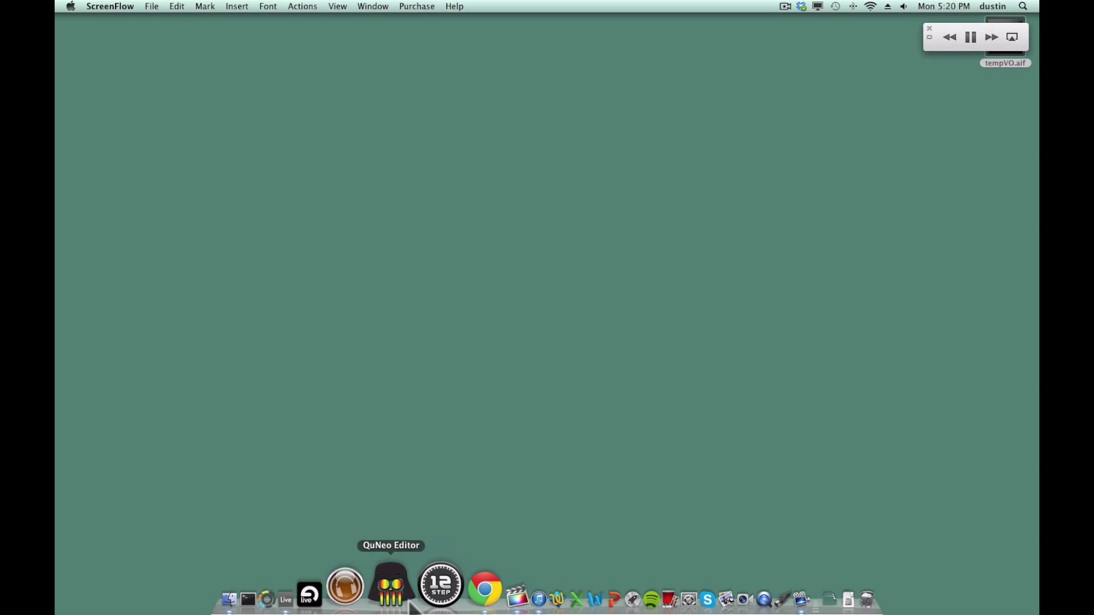
{"action": "left_click", "coordinate": [406, 595]}
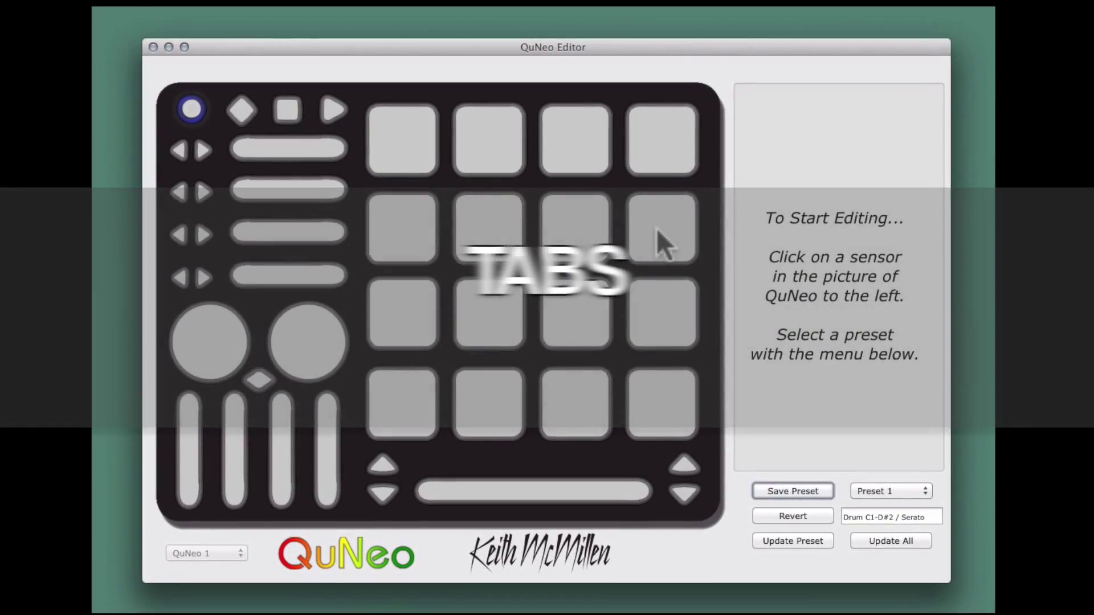
{"action": "left_click", "coordinate": [655, 230]}
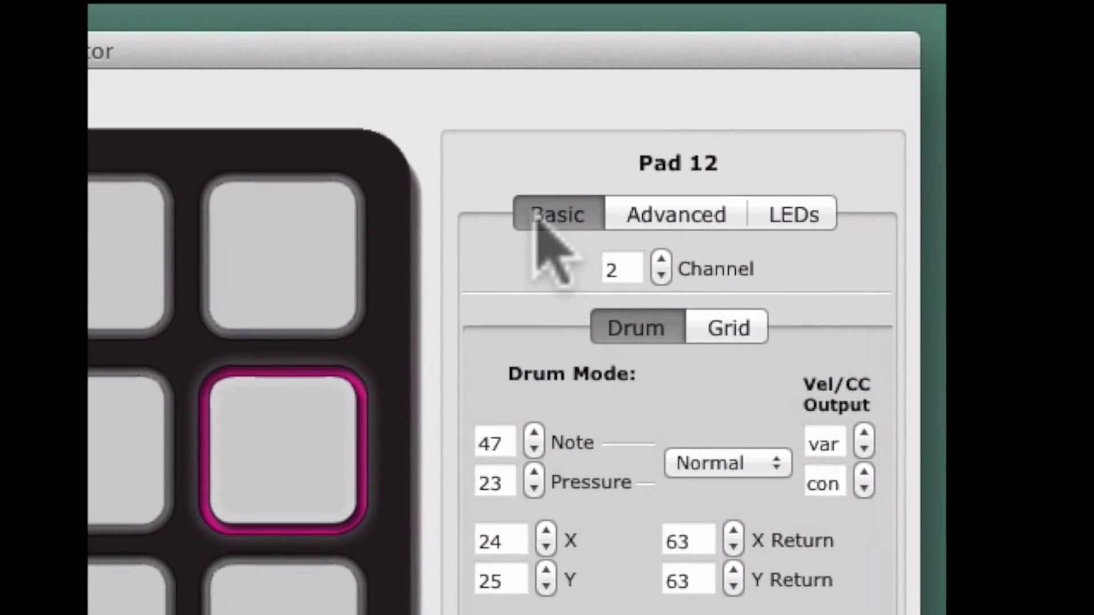
{"action": "left_click", "coordinate": [569, 230]}
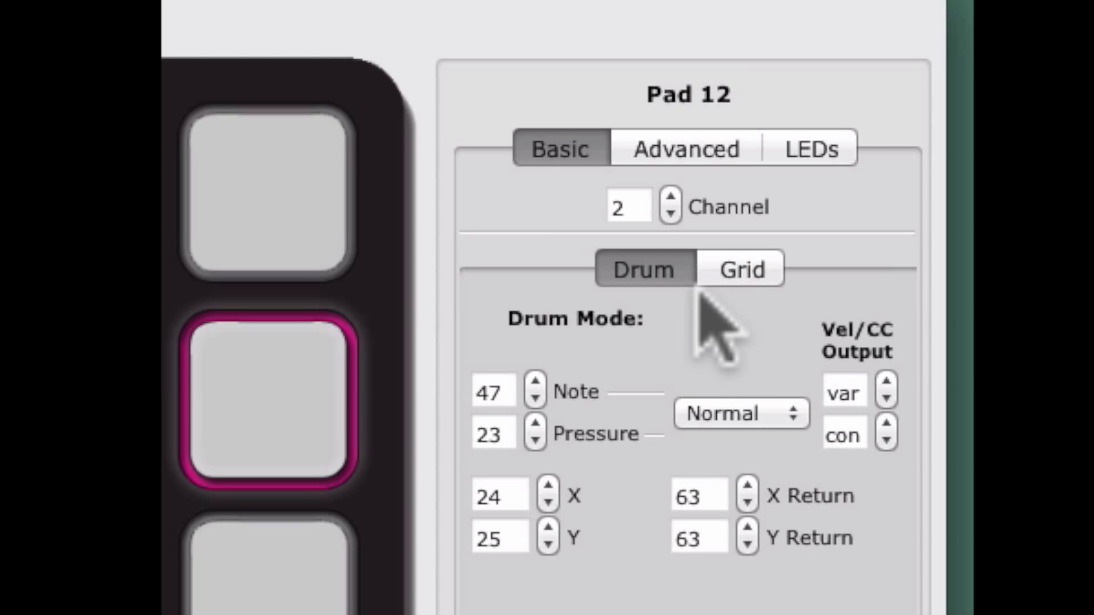
{"action": "left_click", "coordinate": [644, 267]}
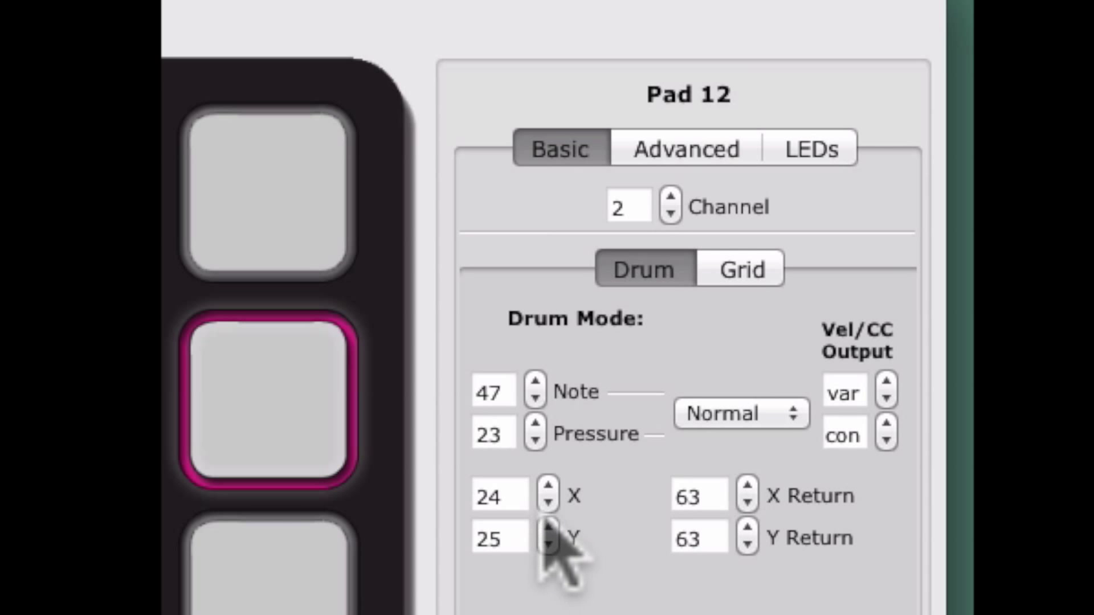
Step: Set both the X and Y outputs of Pad 12 to bend
{"action": "left_click", "coordinate": [521, 495]}
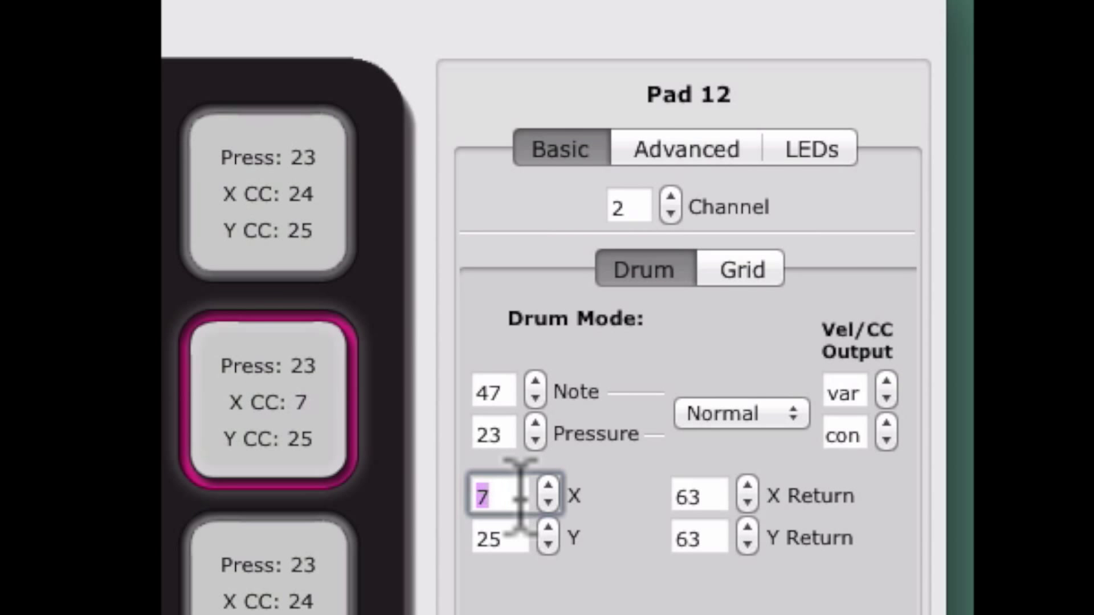
{"action": "scroll", "coordinate": [521, 496], "scroll_direction": "down", "scroll_amount": 6}
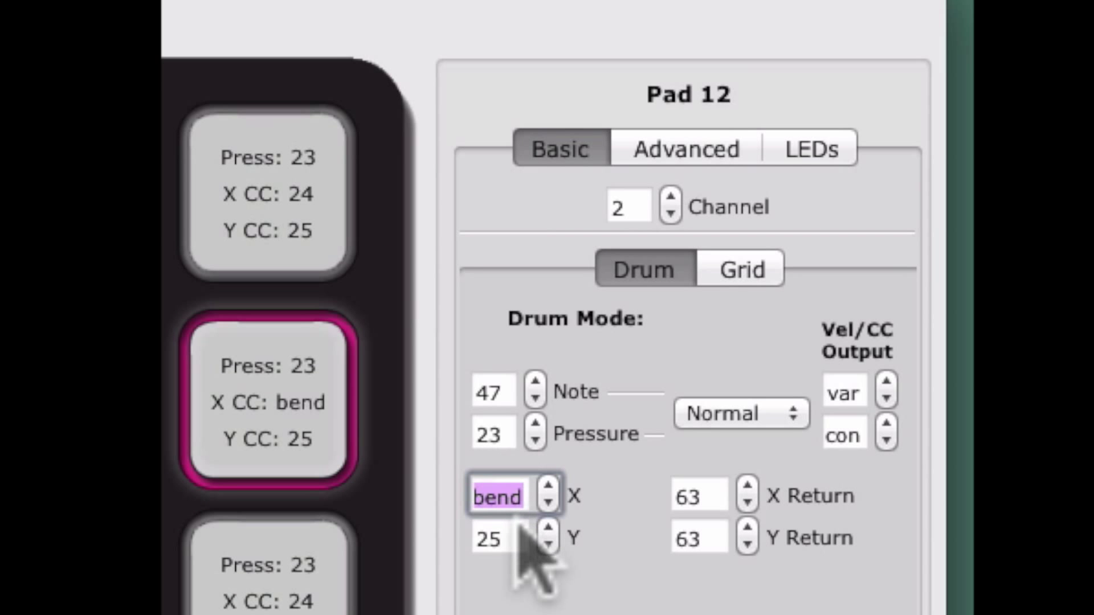
{"action": "left_click", "coordinate": [519, 540]}
{"action": "scroll", "coordinate": [513, 544], "scroll_direction": "down", "scroll_amount": 6}
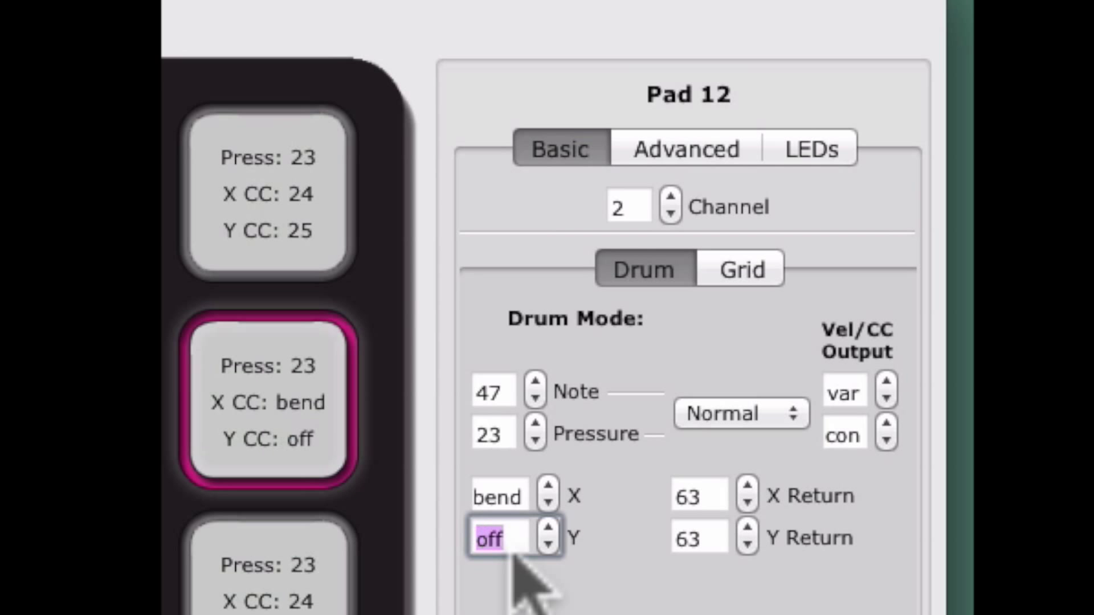
{"action": "scroll", "coordinate": [516, 561], "scroll_direction": "down", "scroll_amount": 1}
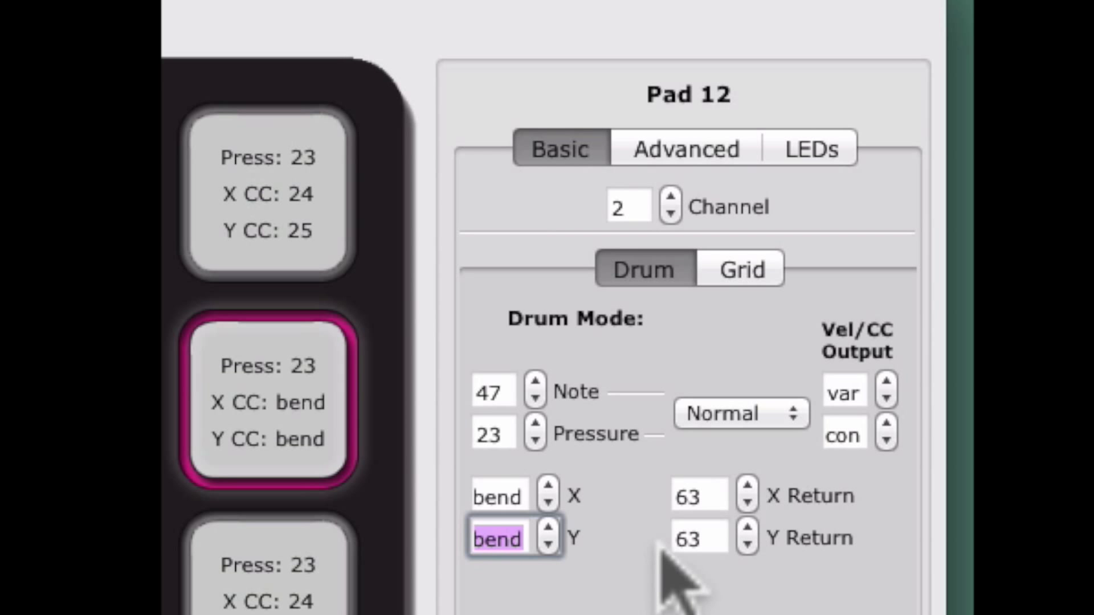
Step: Set Pad 12's X Return to 126 and its Y Return to latch
{"action": "left_click", "coordinate": [707, 497]}
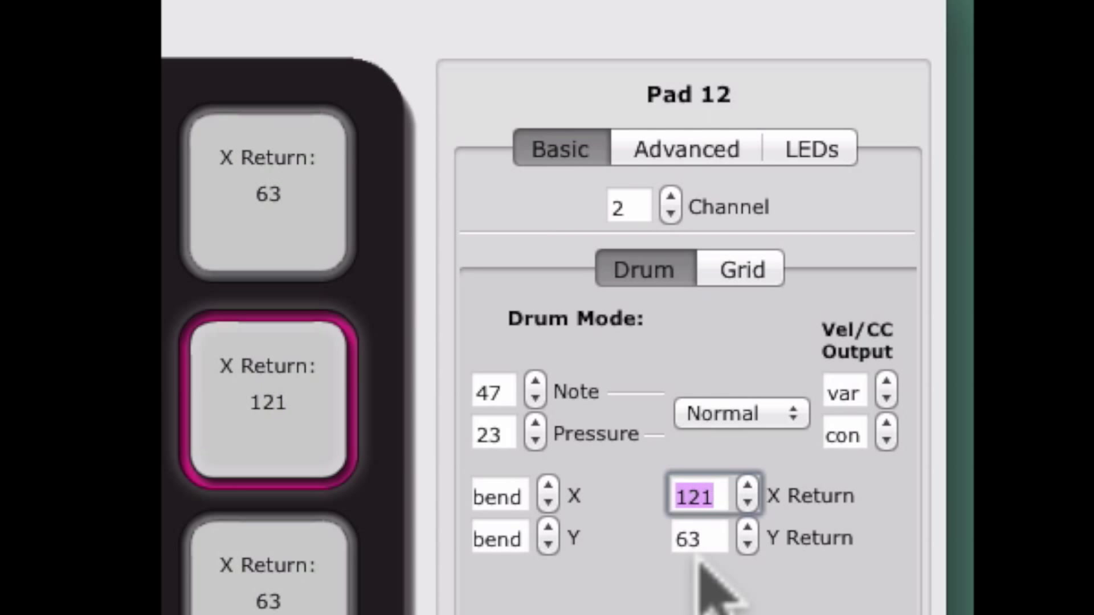
{"action": "key", "text": "Down"}
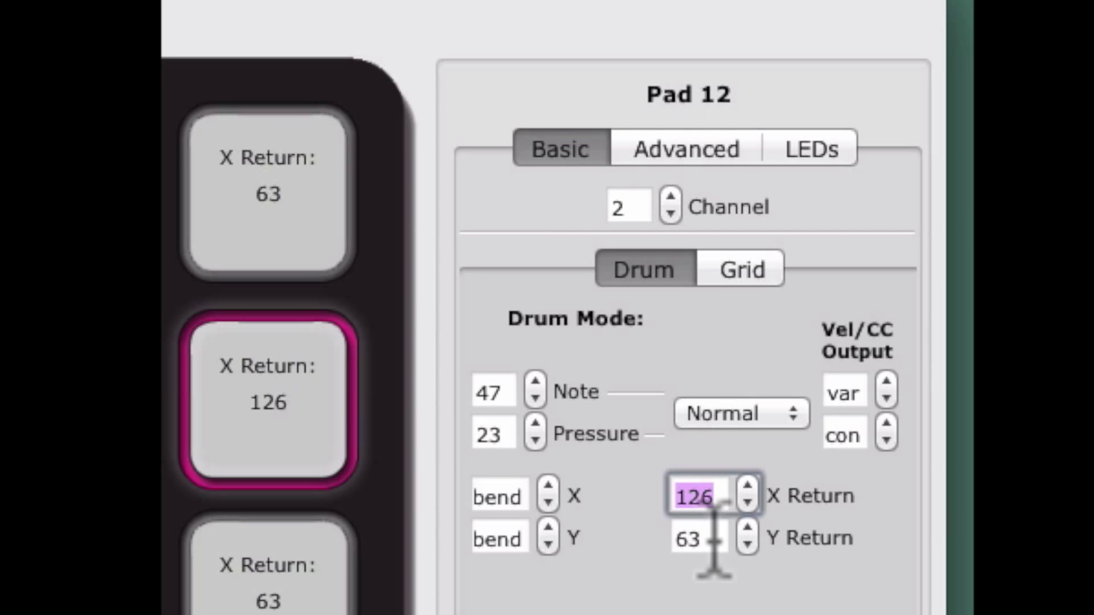
{"action": "left_click", "coordinate": [709, 541]}
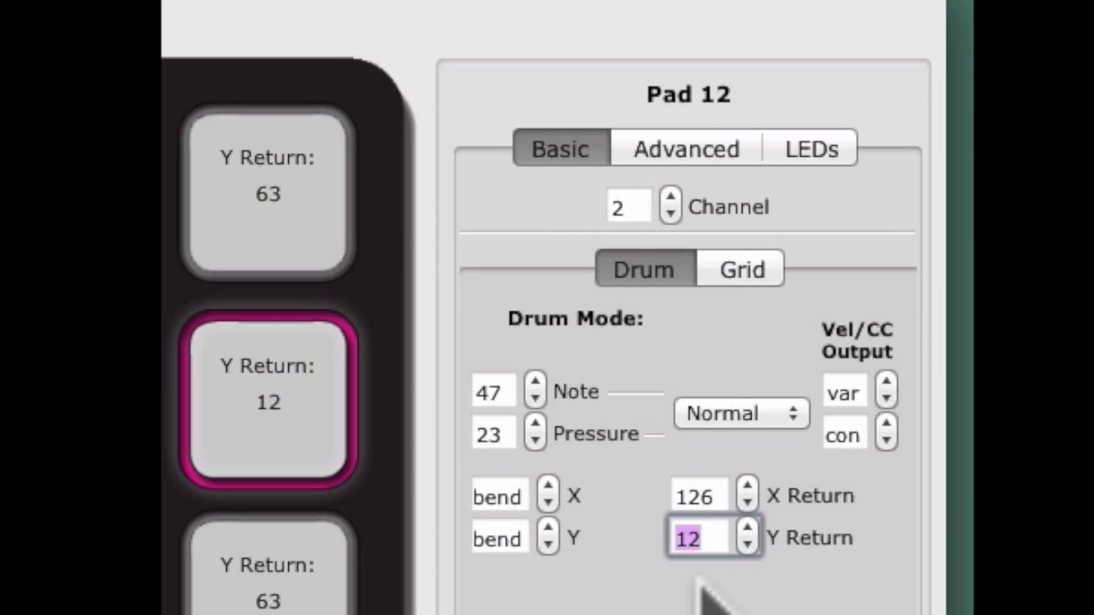
{"action": "key", "text": "Down"}
{"action": "key", "text": "Down"}
{"action": "key", "text": "Down"}
{"action": "key", "text": "Down"}
{"action": "key", "text": "Down"}
{"action": "key", "text": "Down"}
{"action": "key", "text": "Down"}
{"action": "key", "text": "Down"}
{"action": "key", "text": "Down"}
{"action": "key", "text": "Down"}
{"action": "key", "text": "Down"}
{"action": "key", "text": "Down"}
{"action": "key", "text": "Down"}
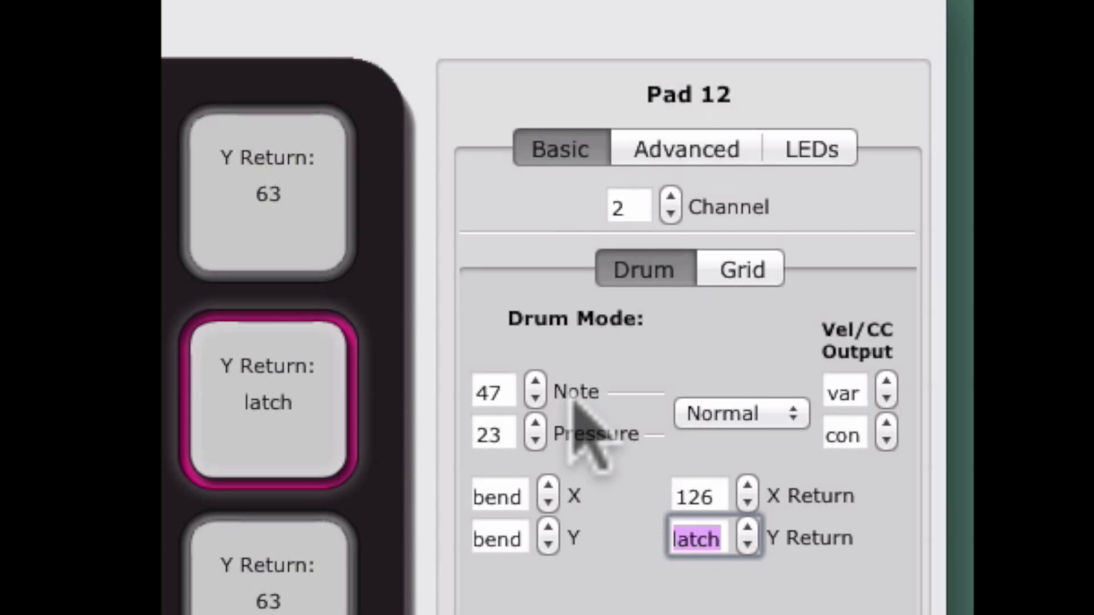
Step: Try the Normal and Toggle behaviours for Pad 12's note and pressure, ending on Toggle
{"action": "left_click", "coordinate": [789, 413]}
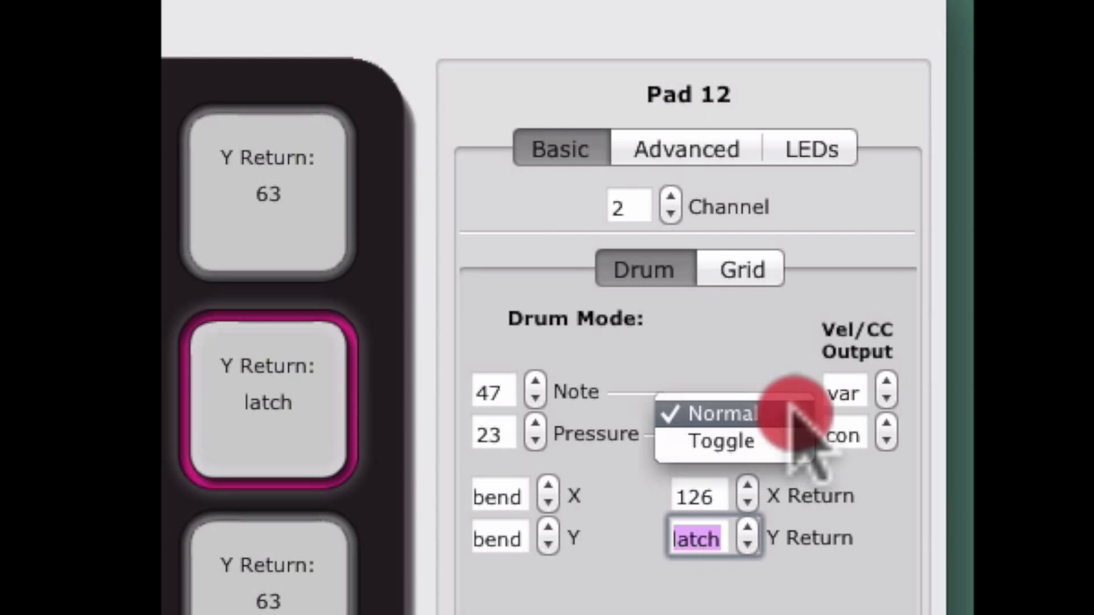
{"action": "left_click", "coordinate": [781, 439]}
{"action": "left_click", "coordinate": [793, 415]}
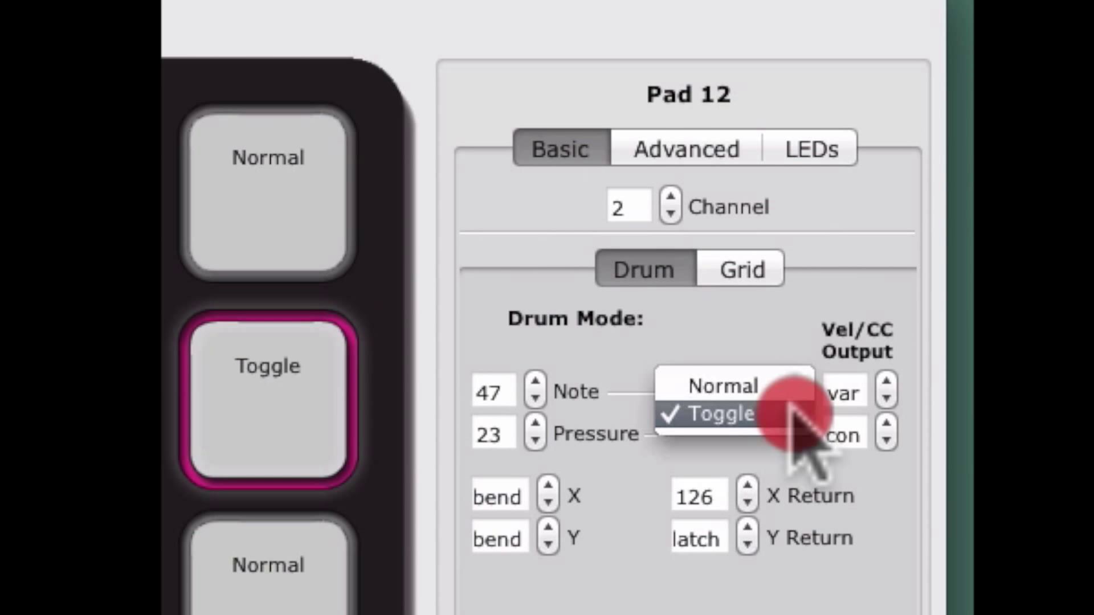
{"action": "left_click", "coordinate": [794, 396]}
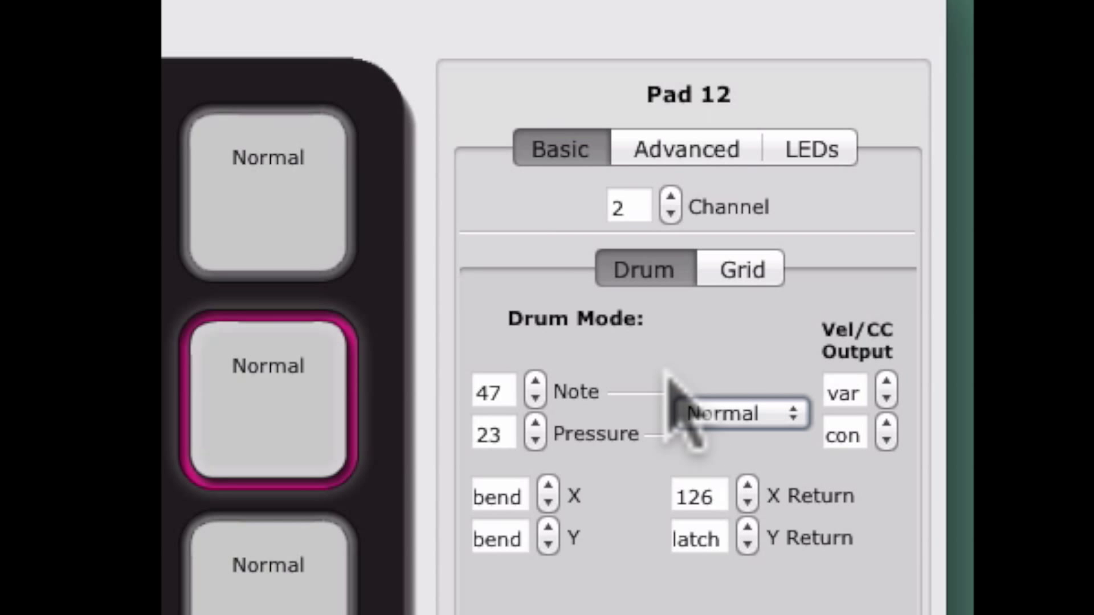
{"action": "left_click", "coordinate": [792, 413]}
{"action": "left_click", "coordinate": [794, 441]}
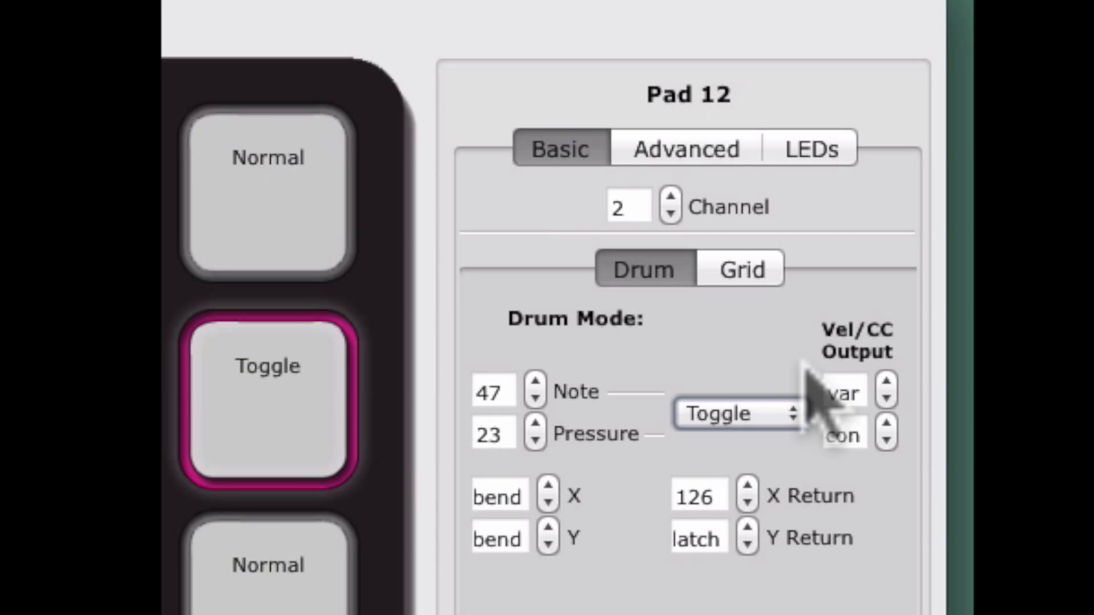
Step: Try fixed velocity and pressure outputs on Pad 12, including velocity 28, and return them to variable and continuous
{"action": "left_click", "coordinate": [849, 391]}
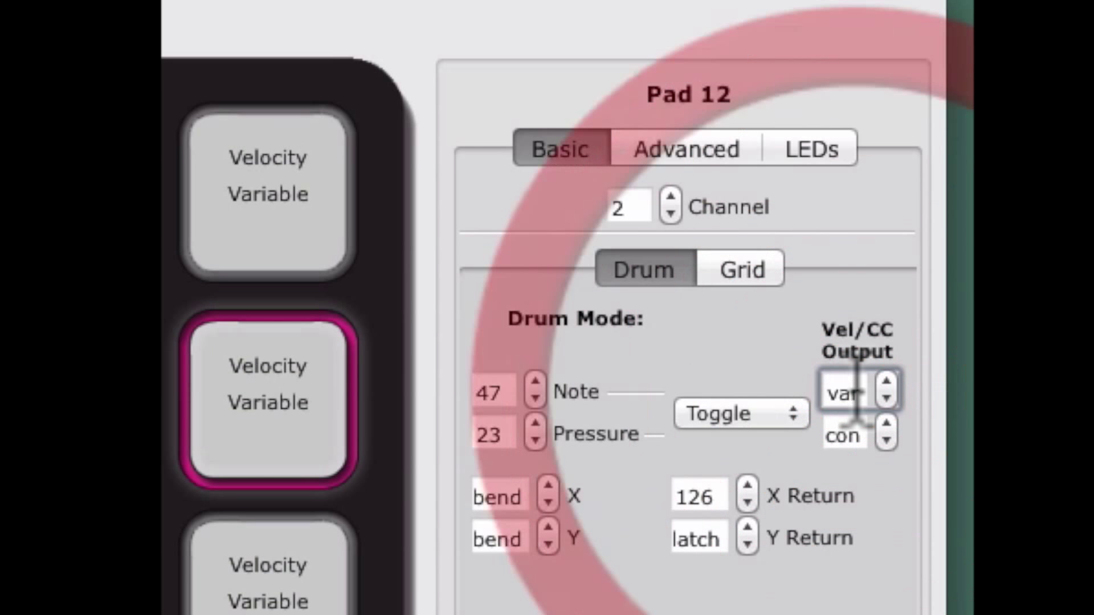
{"action": "type", "text": "18"}
{"action": "key", "text": "Return"}
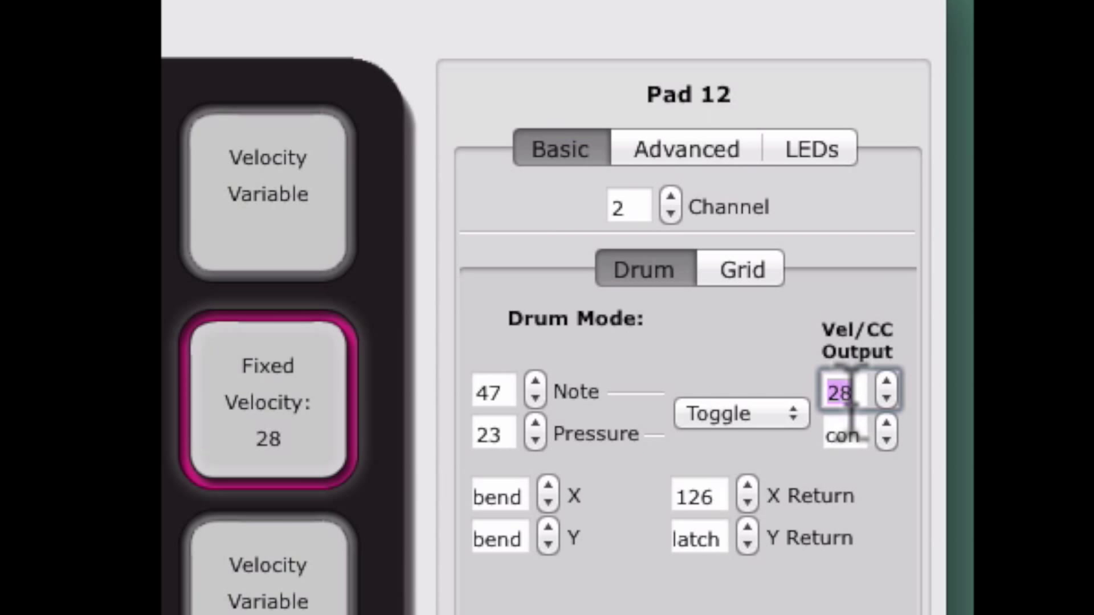
{"action": "type", "text": "0"}
{"action": "key", "text": "Return"}
{"action": "left_click", "coordinate": [849, 435]}
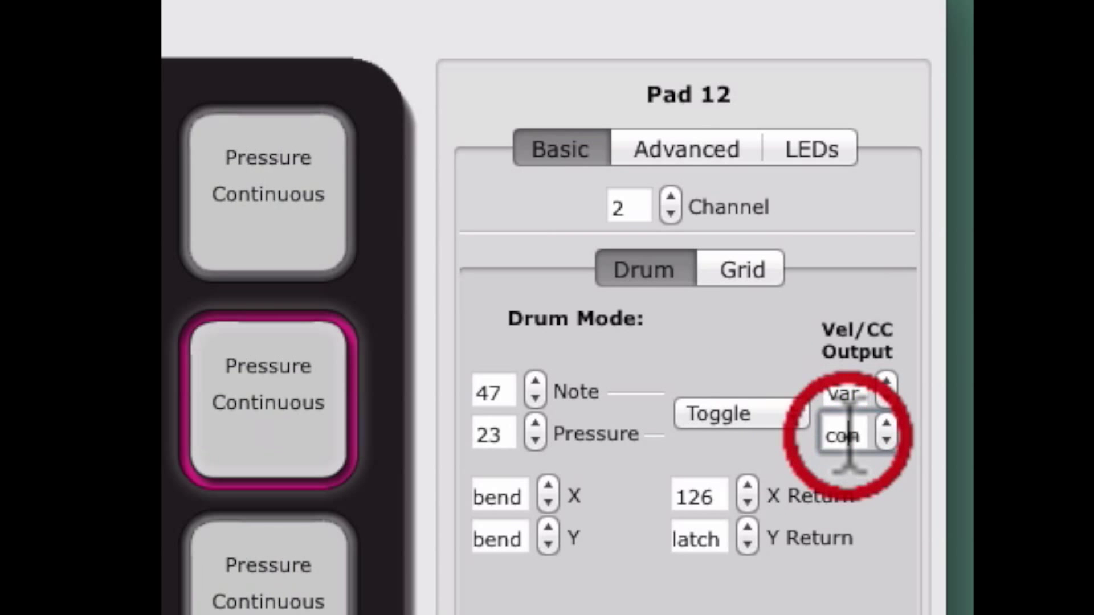
{"action": "type", "text": "10"}
{"action": "key", "text": "Return"}
{"action": "type", "text": "0"}
{"action": "key", "text": "Return"}
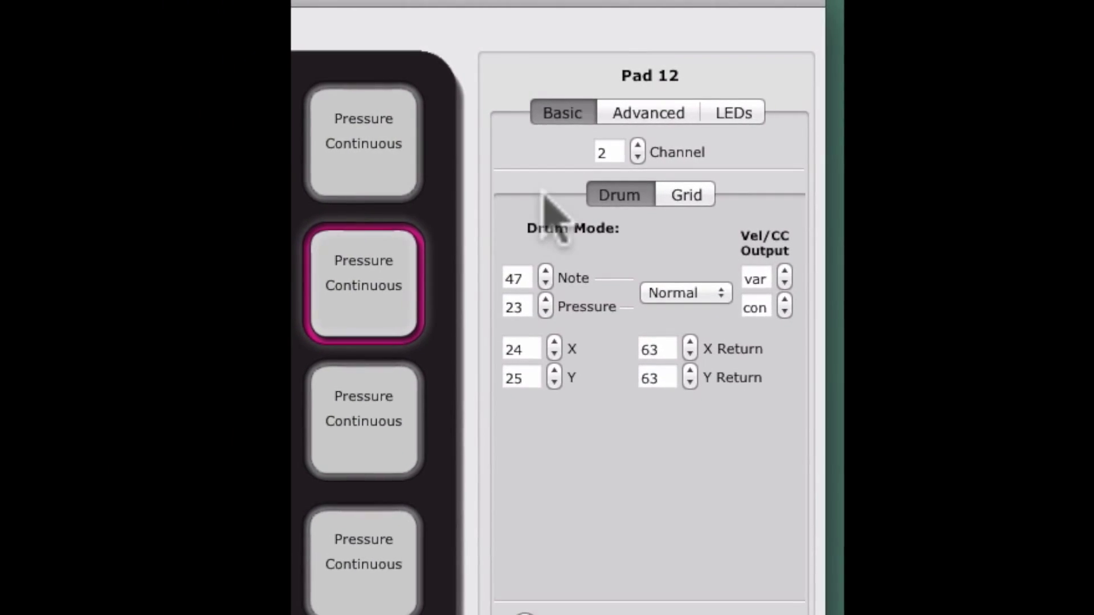
Step: Enable grid mode for Pad 12 and set its NW corner to Toggle
{"action": "left_click", "coordinate": [680, 198]}
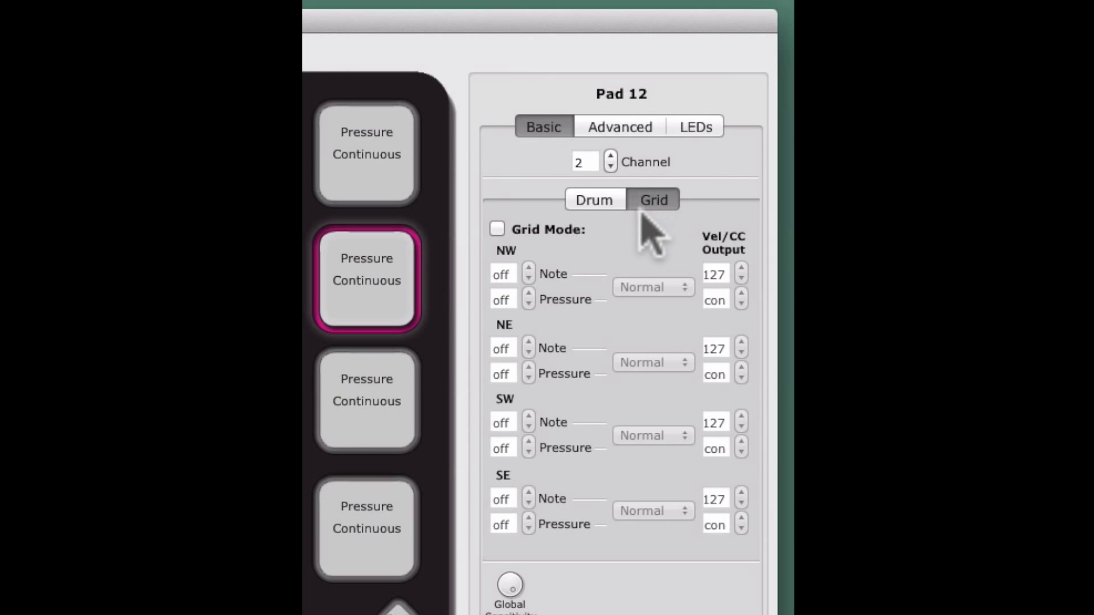
{"action": "left_click", "coordinate": [498, 229]}
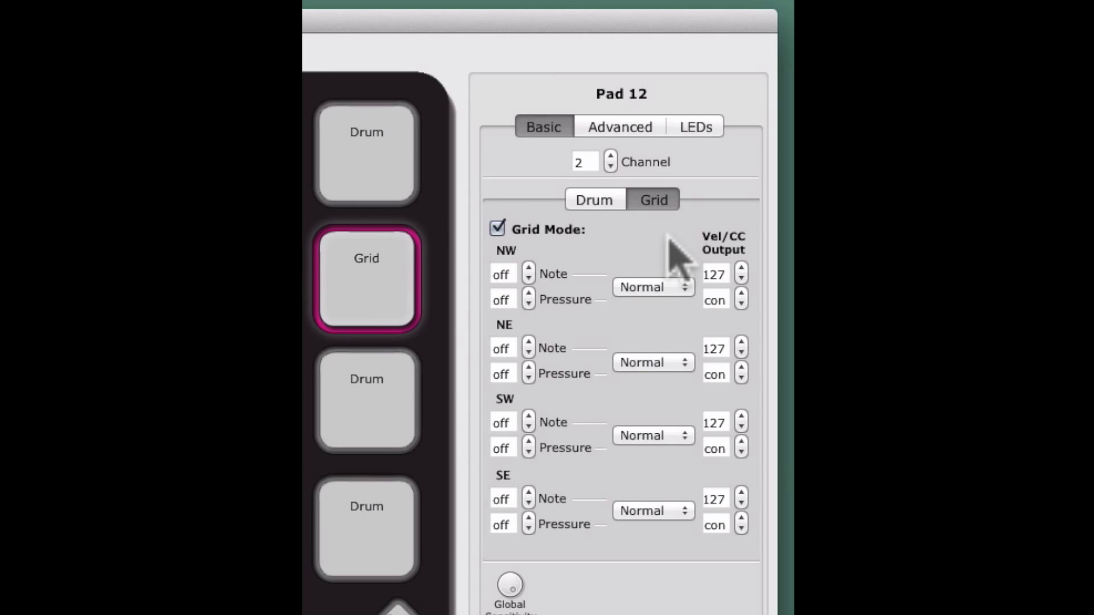
{"action": "left_click", "coordinate": [685, 290]}
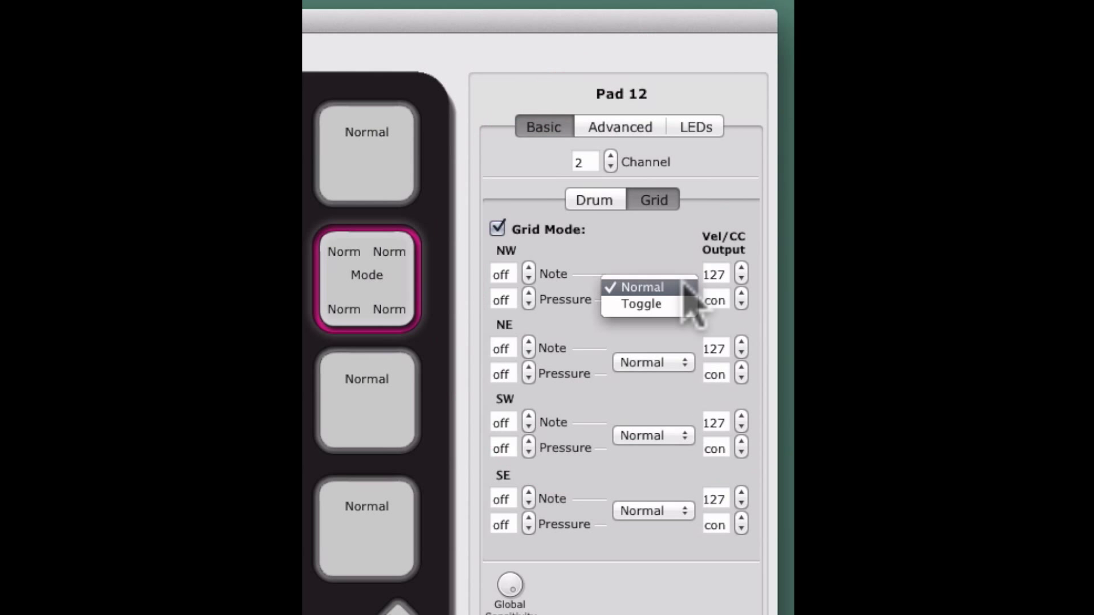
{"action": "left_click", "coordinate": [689, 305]}
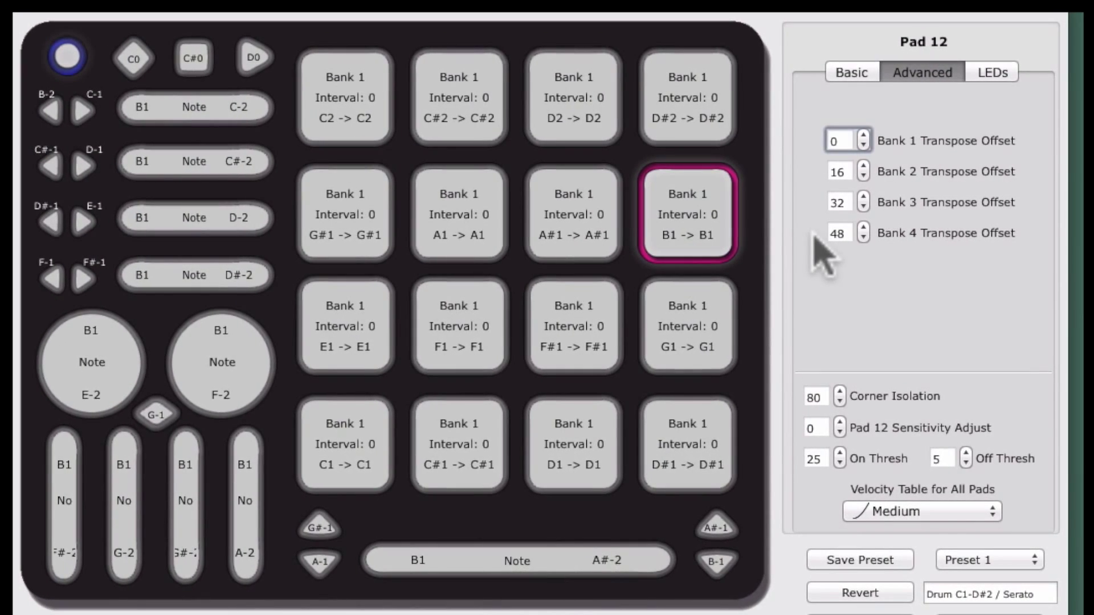
Step: Enable bank switching on the rhombus button and set its bank control to Pads
{"action": "left_click", "coordinate": [717, 525]}
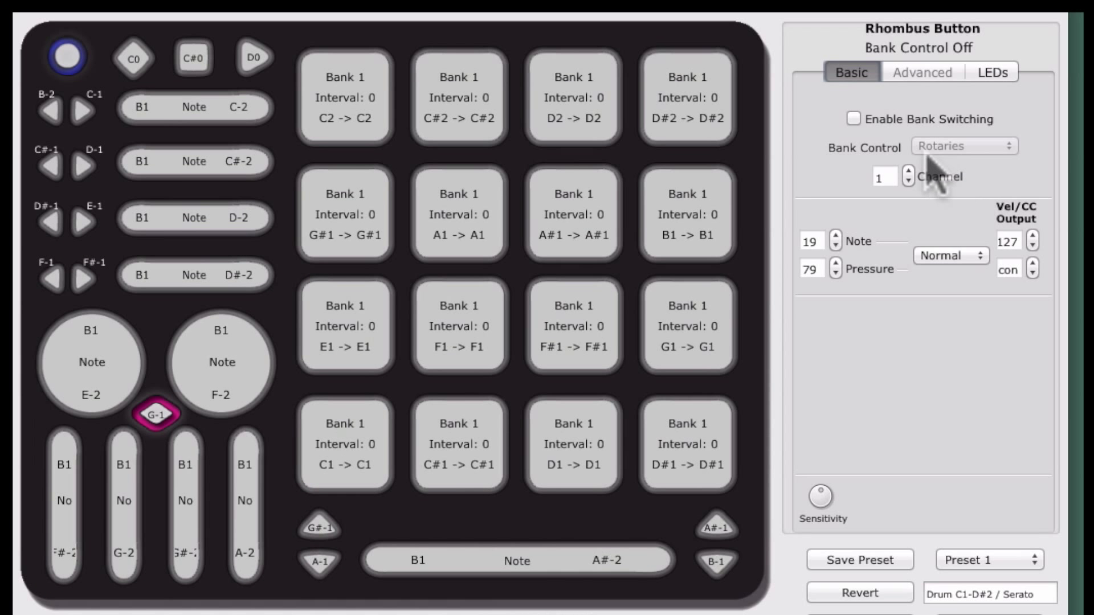
{"action": "left_click", "coordinate": [854, 118]}
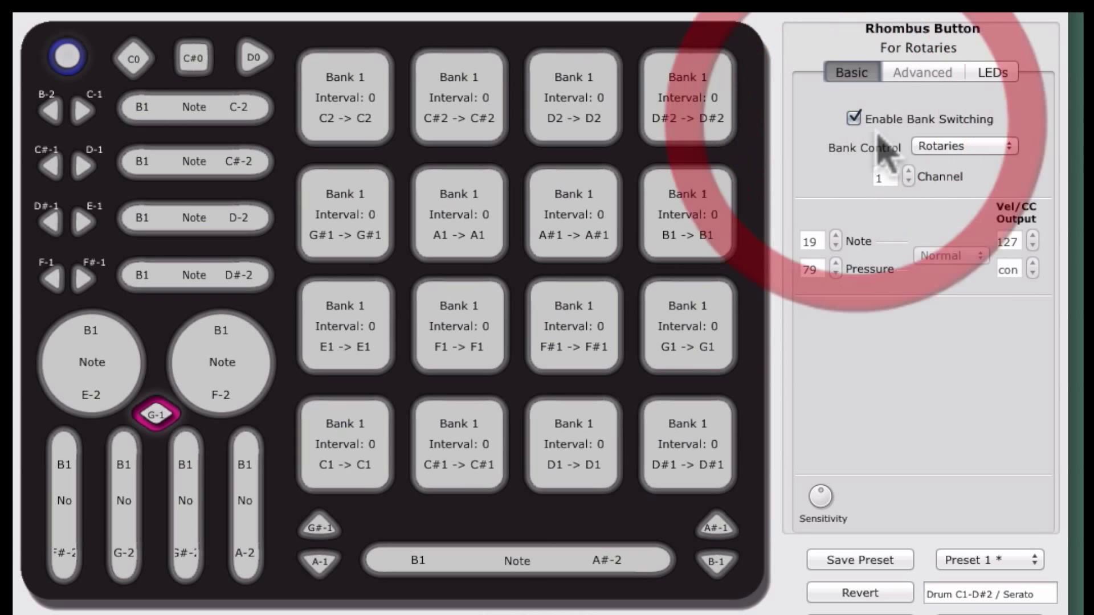
{"action": "left_click", "coordinate": [969, 147]}
{"action": "left_click", "coordinate": [968, 191]}
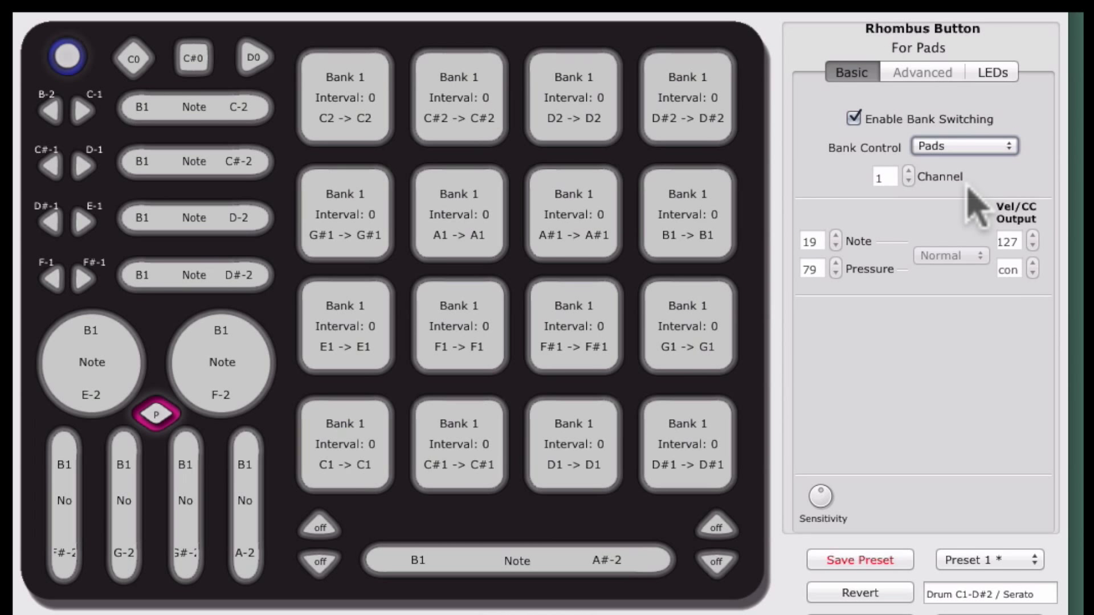
Step: In Pad 4's advanced settings, try higher and negative Bank 1 transpose offsets and return the offset to 0
{"action": "left_click", "coordinate": [692, 438]}
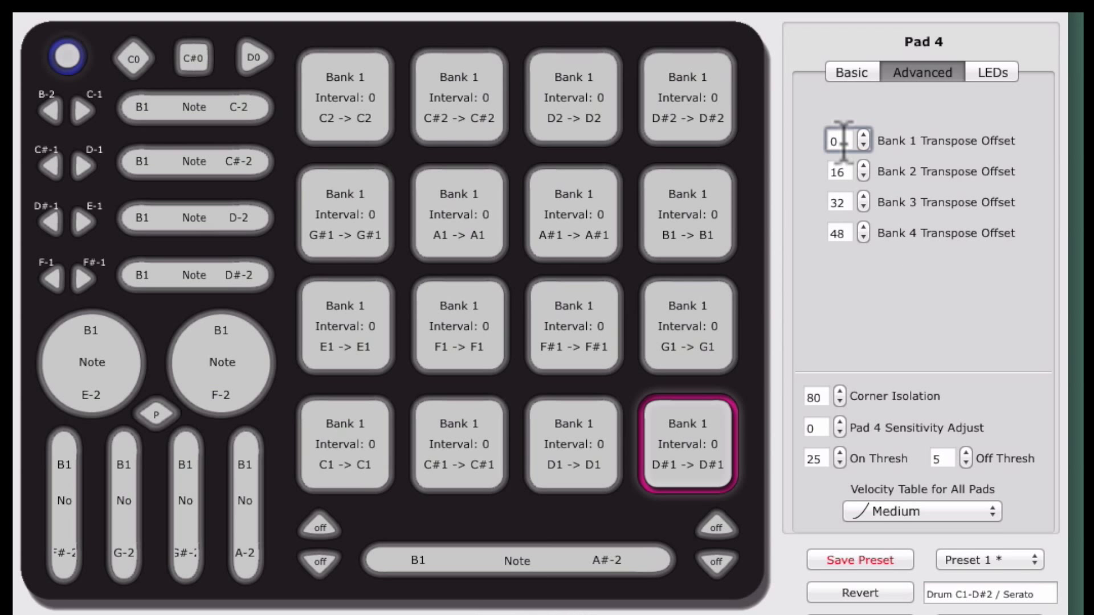
{"action": "scroll", "coordinate": [844, 140], "scroll_direction": "up", "scroll_amount": 13}
{"action": "scroll", "coordinate": [844, 140], "scroll_direction": "down", "scroll_amount": 14}
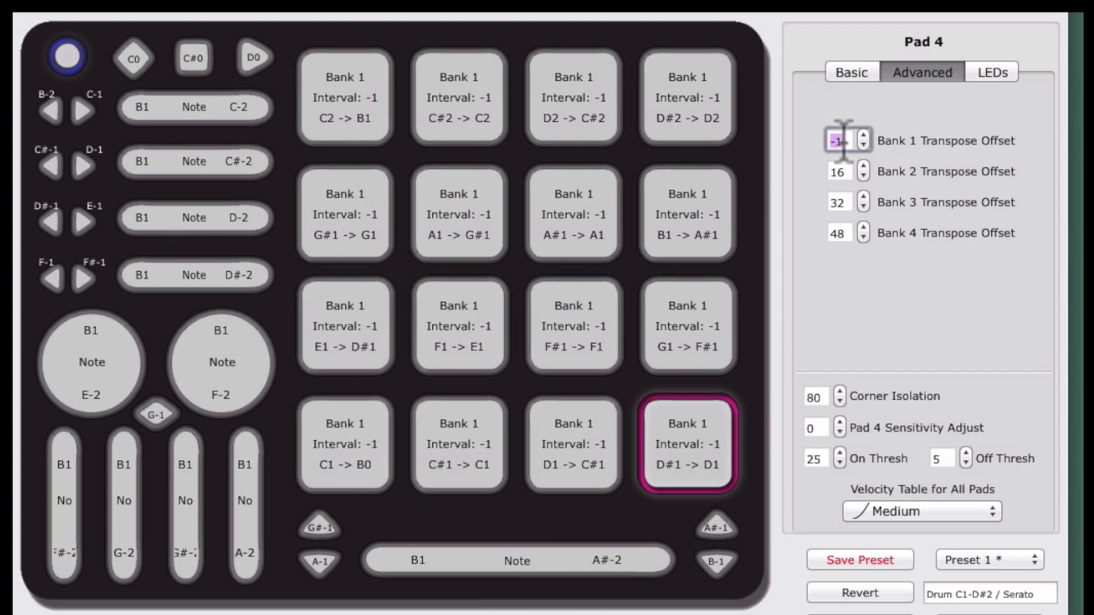
{"action": "scroll", "coordinate": [843, 140], "scroll_direction": "down", "scroll_amount": 4}
{"action": "scroll", "coordinate": [844, 141], "scroll_direction": "up", "scroll_amount": 4}
{"action": "scroll", "coordinate": [844, 140], "scroll_direction": "up", "scroll_amount": 1}
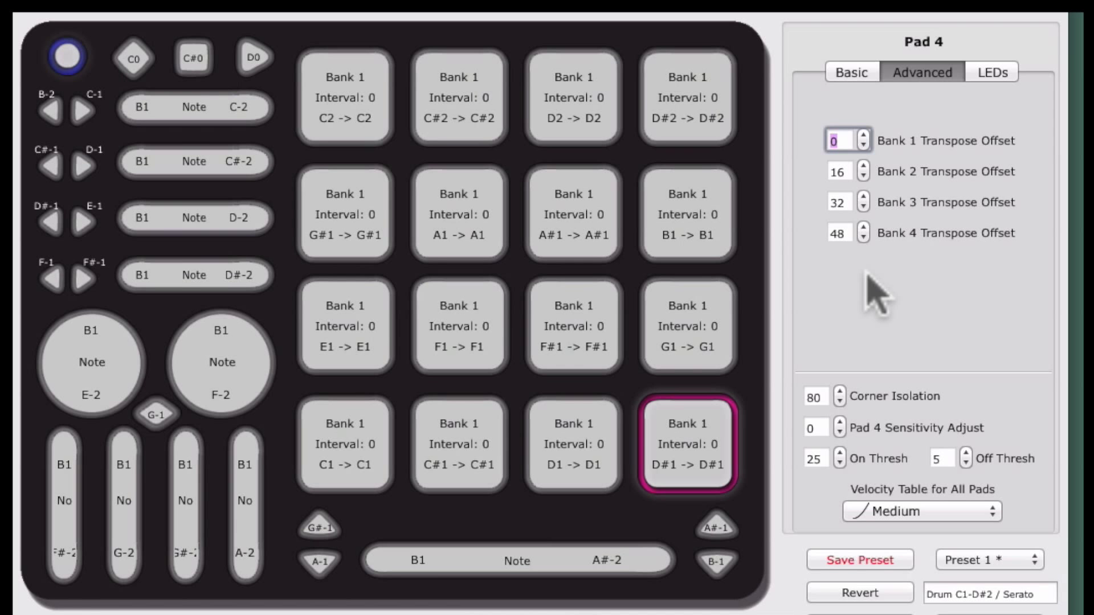
Step: Raise the Bank 2 transpose offset for the pads to at least 59
{"action": "left_click", "coordinate": [839, 172]}
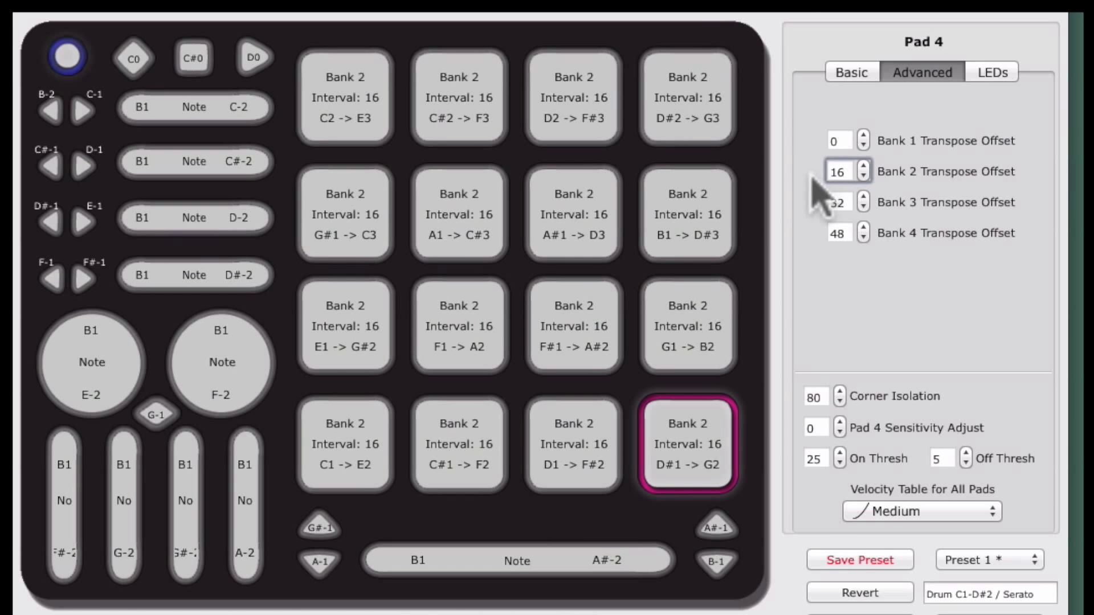
{"action": "key", "text": "Up"}
{"action": "key", "text": "Up"}
{"action": "key", "text": "Up"}
{"action": "key", "text": "Up"}
{"action": "key", "text": "Up"}
{"action": "key", "text": "Up"}
{"action": "key", "text": "Up"}
{"action": "key", "text": "Up"}
{"action": "key", "text": "Up"}
{"action": "key", "text": "Up"}
{"action": "key", "text": "Up"}
{"action": "key", "text": "Up"}
{"action": "key", "text": "Up"}
{"action": "key", "text": "Up"}
{"action": "key", "text": "Up"}
{"action": "key", "text": "Up"}
{"action": "key", "text": "Up"}
{"action": "key", "text": "Up"}
{"action": "key", "text": "Up"}
{"action": "key", "text": "Up"}
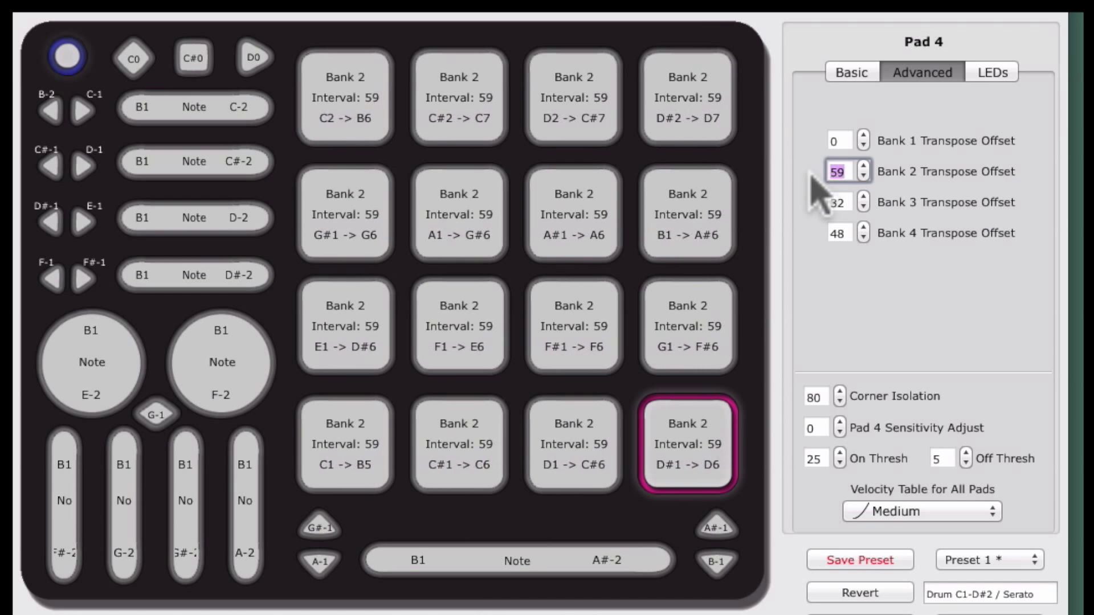
{"action": "key", "text": "Up"}
{"action": "key", "text": "Up"}
{"action": "key", "text": "Up"}
{"action": "key", "text": "Up"}
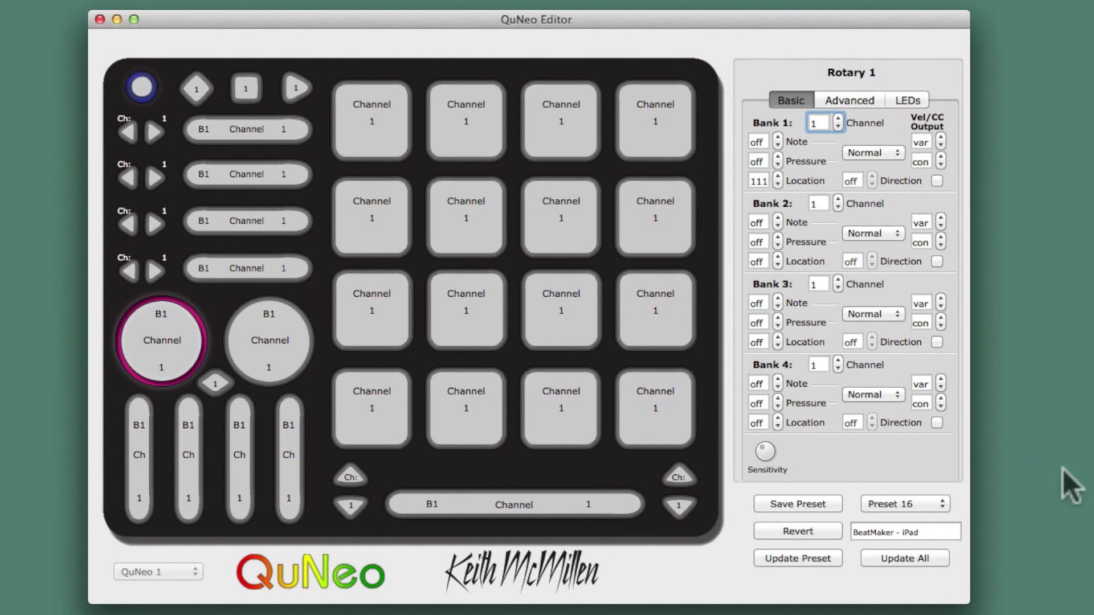
Step: Show the advanced settings of Rotary 1 in Preset 16
{"action": "left_click", "coordinate": [863, 103]}
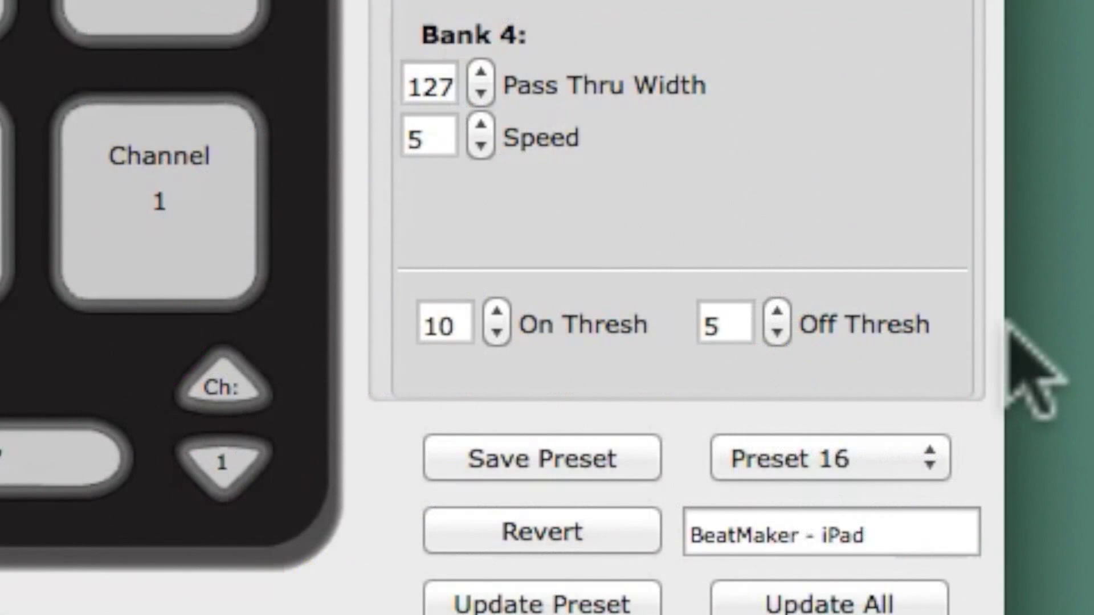
Step: Raise the On Threshold to at least 46 and adjust the Off Threshold in the rotary's advanced settings
{"action": "left_click", "coordinate": [496, 312]}
{"action": "left_click", "coordinate": [497, 332]}
{"action": "scroll", "coordinate": [497, 335], "scroll_direction": "up", "scroll_amount": 20}
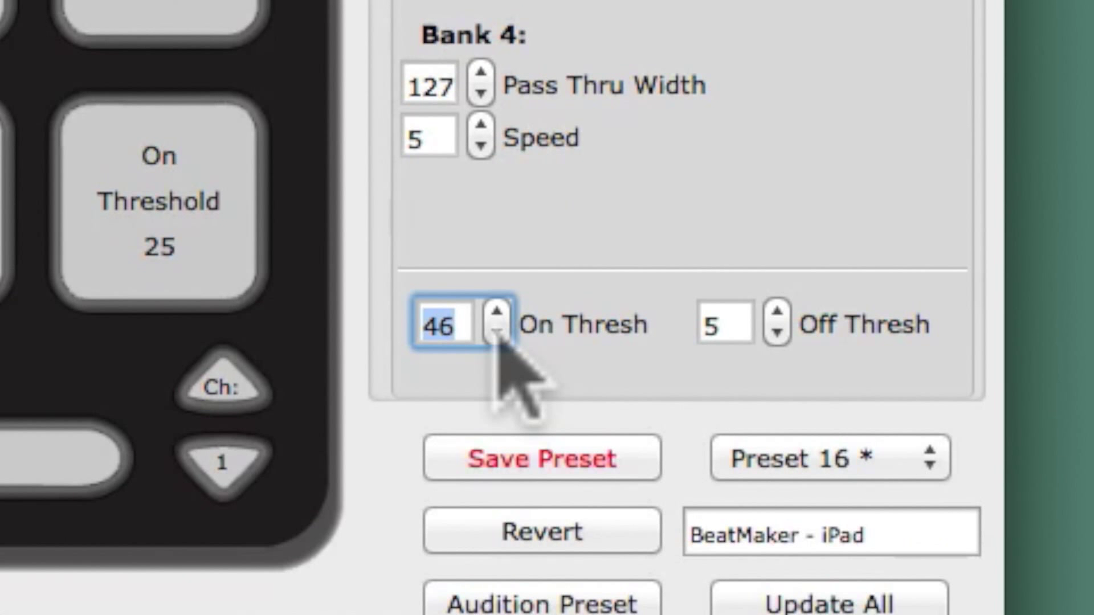
{"action": "left_click", "coordinate": [778, 331]}
{"action": "scroll", "coordinate": [785, 327], "scroll_direction": "down", "scroll_amount": 3}
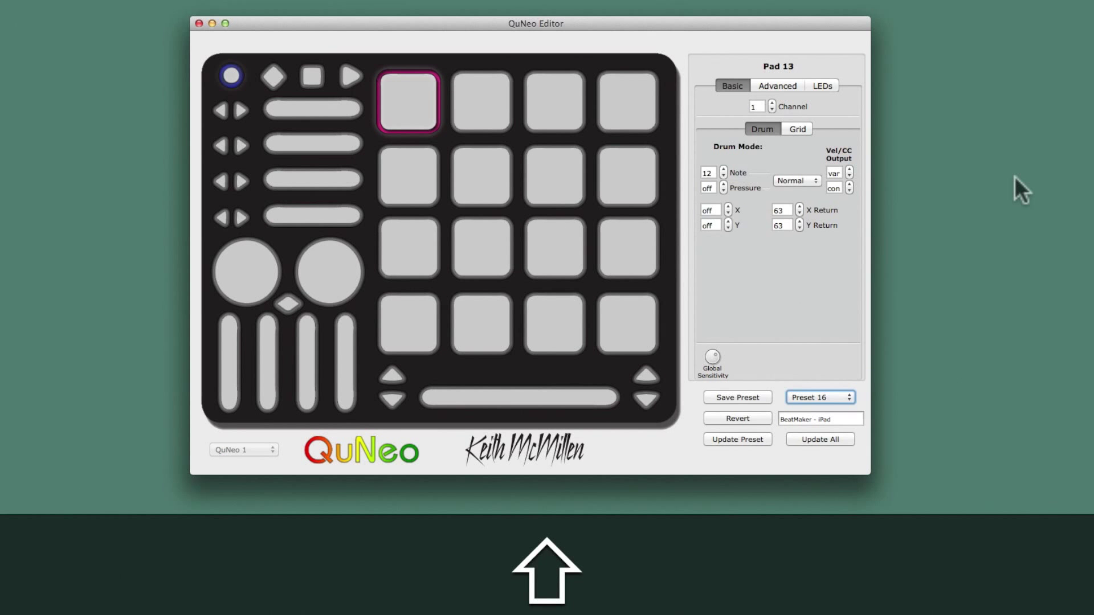
Step: Select the top row of pads together with Pad 9 and raise their shared drum-mode note above 9
{"action": "left_click", "coordinate": [488, 100], "text": "shift"}
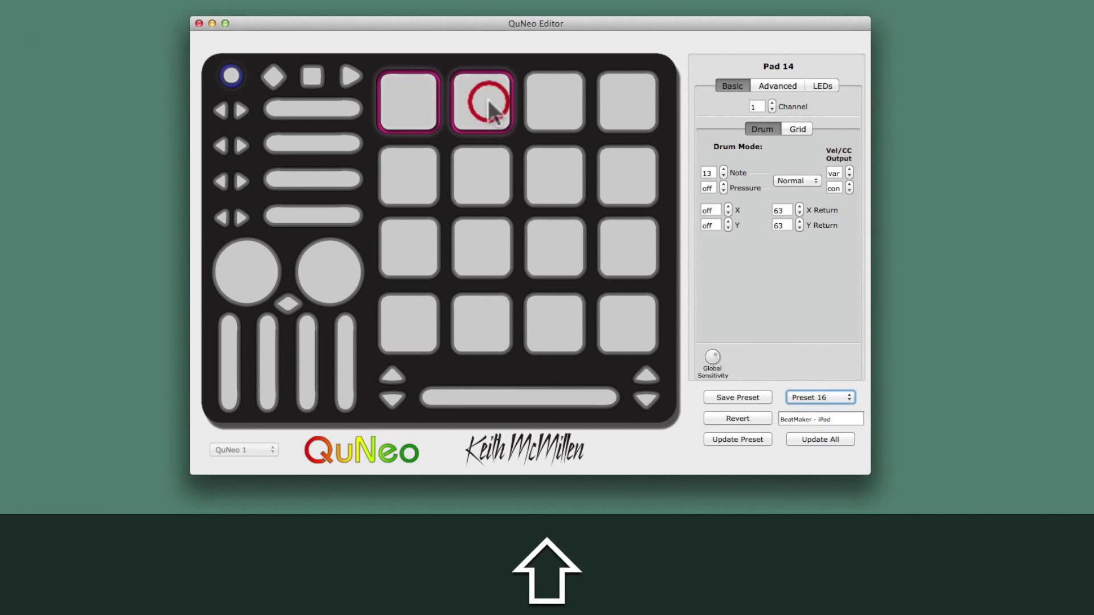
{"action": "left_click", "coordinate": [555, 99], "text": "shift"}
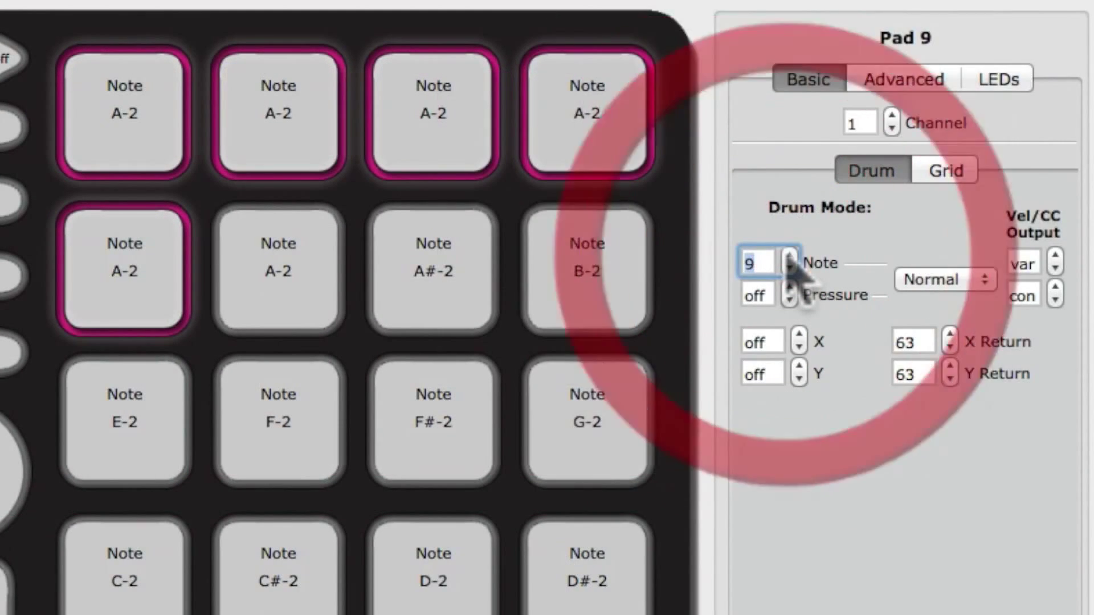
{"action": "left_click", "coordinate": [789, 256]}
{"action": "left_click", "coordinate": [789, 257]}
{"action": "left_click", "coordinate": [788, 256]}
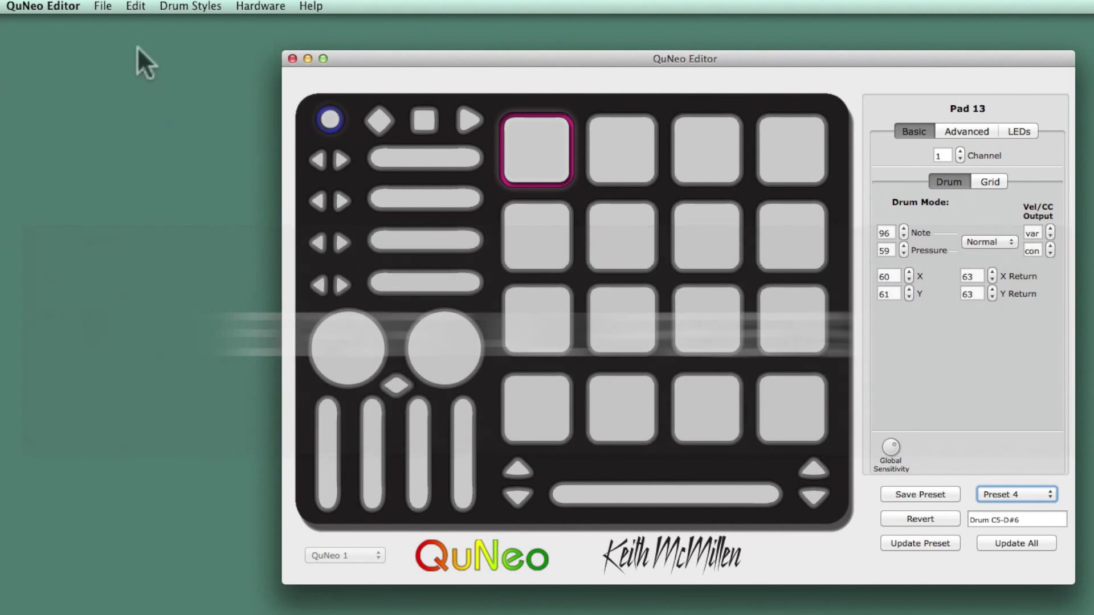
Step: Show the commands for saving, importing and exporting presets, and the hardware commands for firmware, pad LEDs and program changes
{"action": "left_click", "coordinate": [103, 7]}
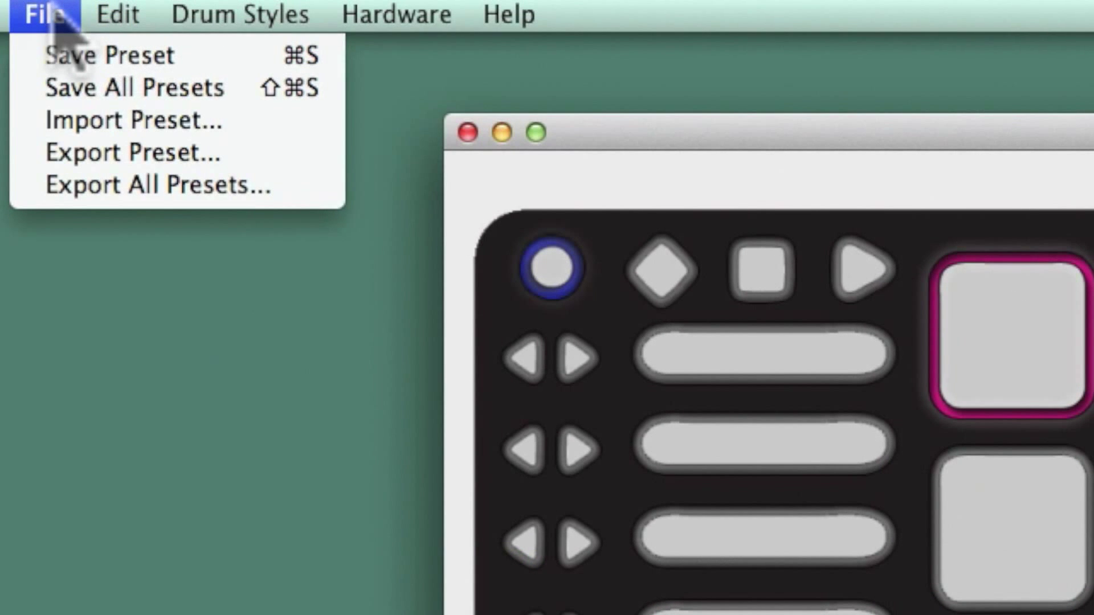
{"action": "left_click", "coordinate": [299, 187]}
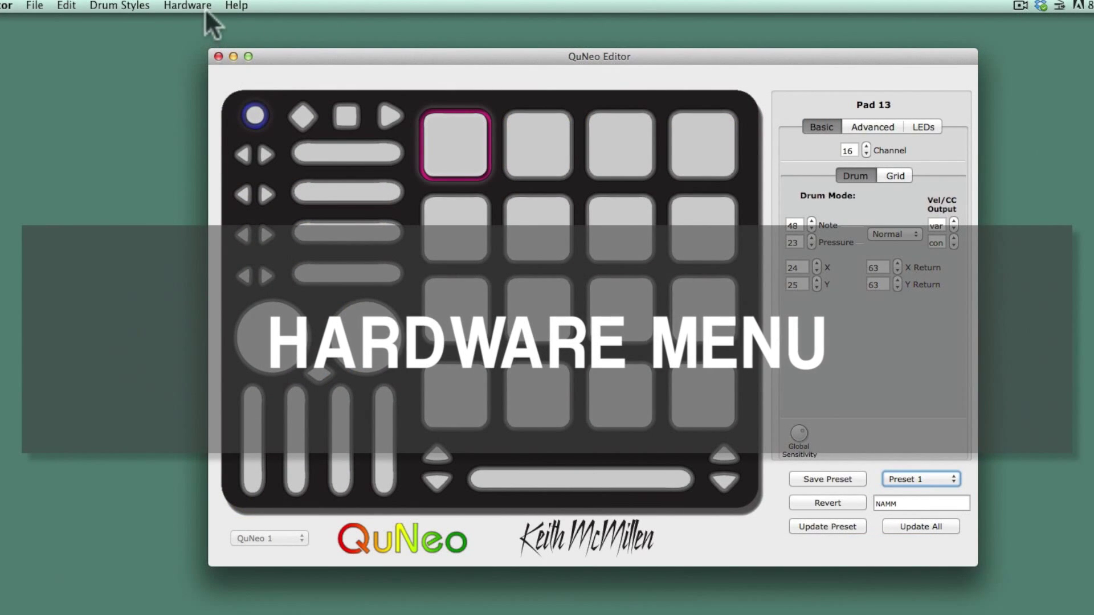
{"action": "left_click", "coordinate": [202, 7]}
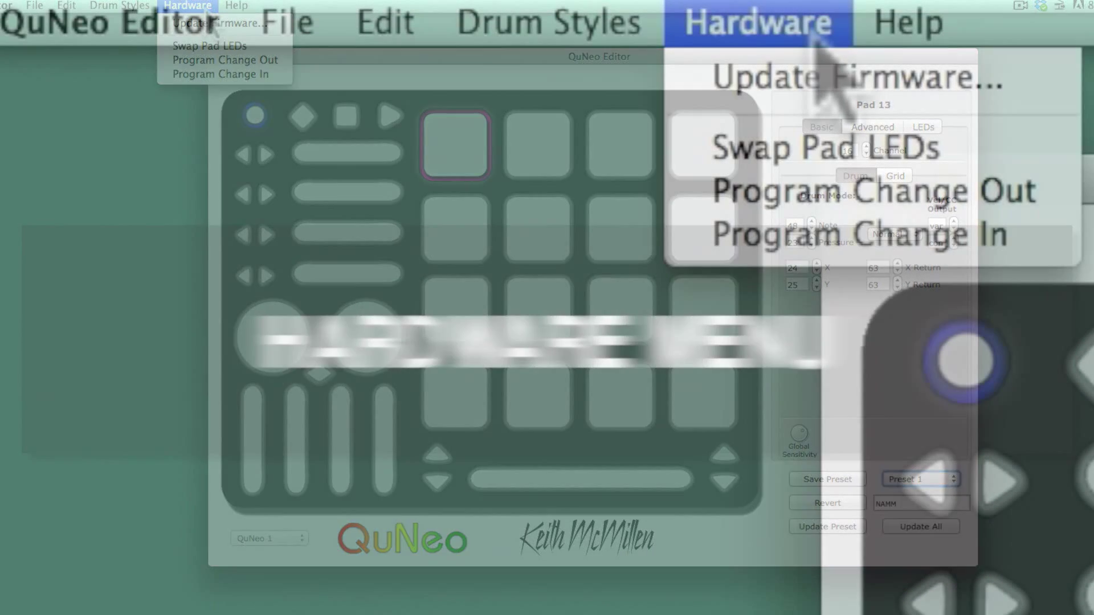